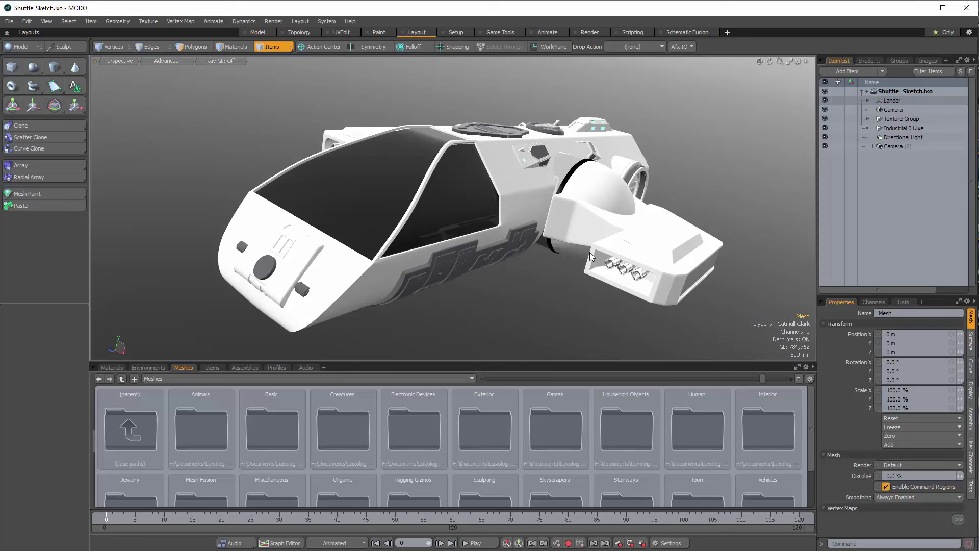
Step: Switch to the Render layout to get the live preview viewport of the Shuttle_Sketch scene
click(590, 31)
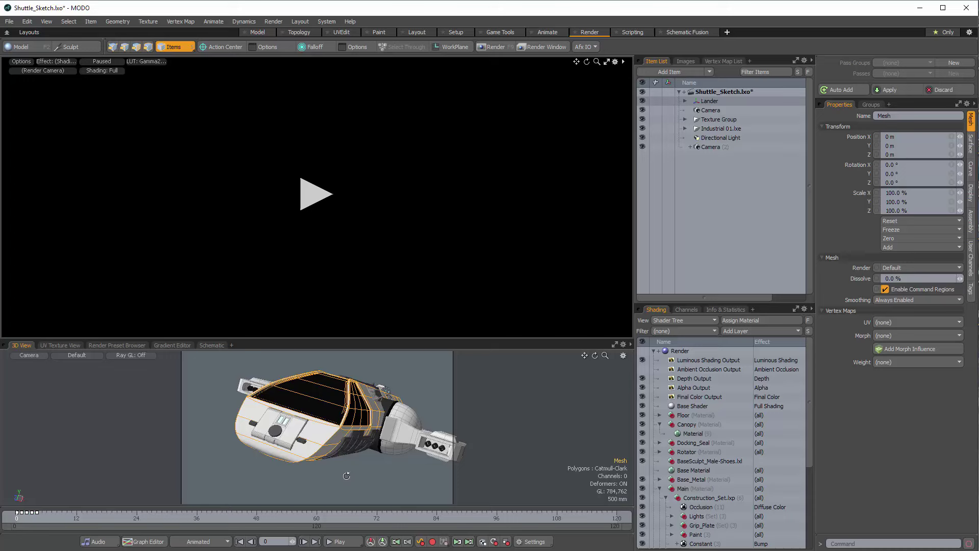
click(316, 194)
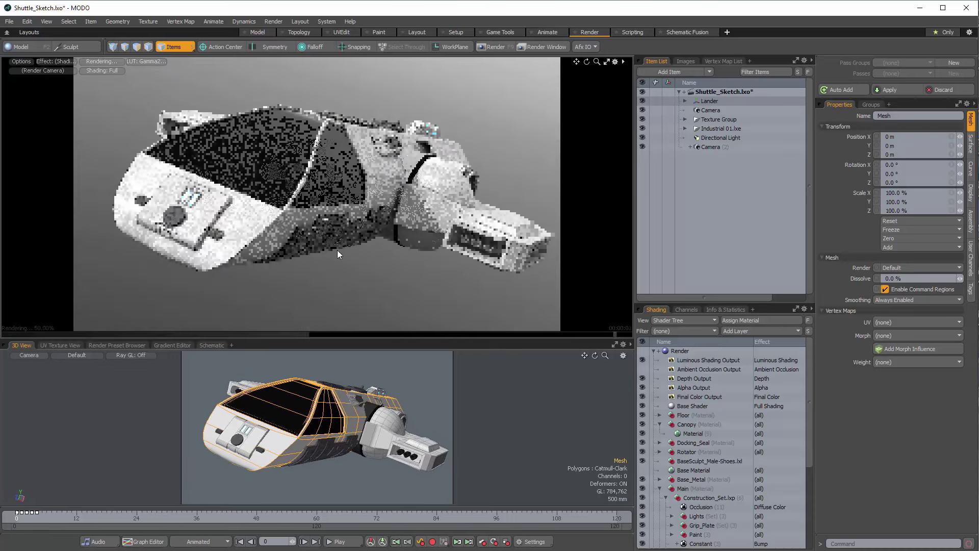
Step: Add an Image Map layer to the Environment Material for the Reis_Nebula image
click(759, 330)
click(841, 459)
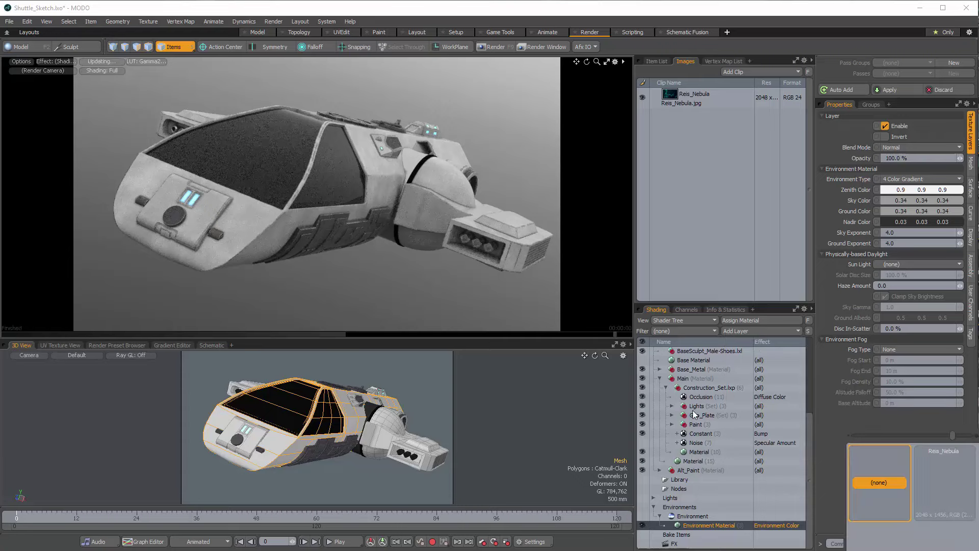
click(929, 482)
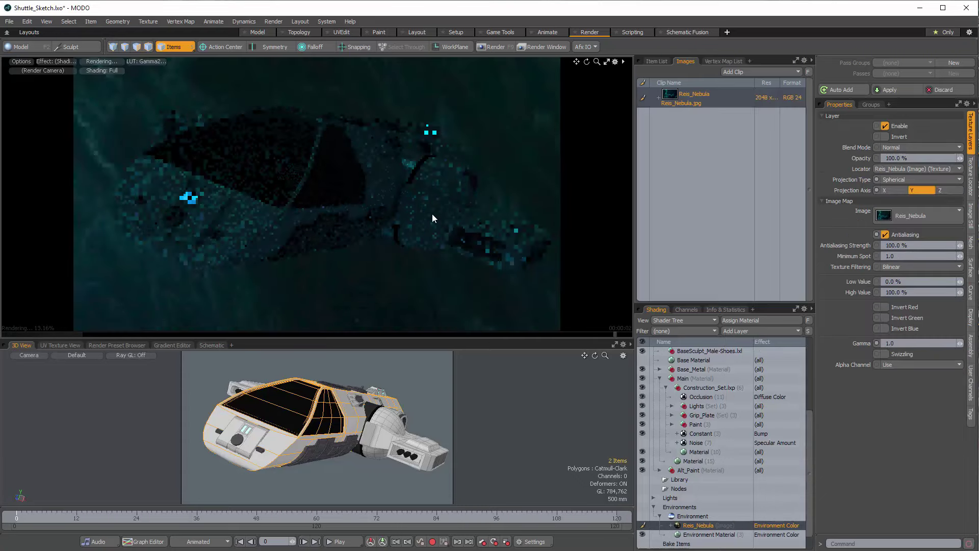
Step: Set the spherical Reis_Nebula environment layer to project along the Z axis
click(949, 189)
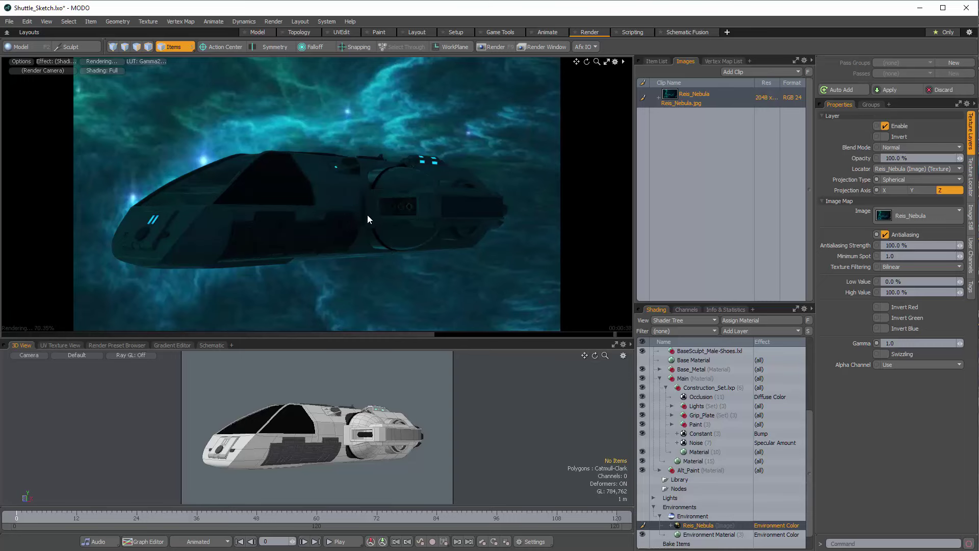
Step: Duplicate the Reis_Nebula layer and set the copy's blend mode to Multiply
alt+drag(368, 219, 216, 189)
click(920, 147)
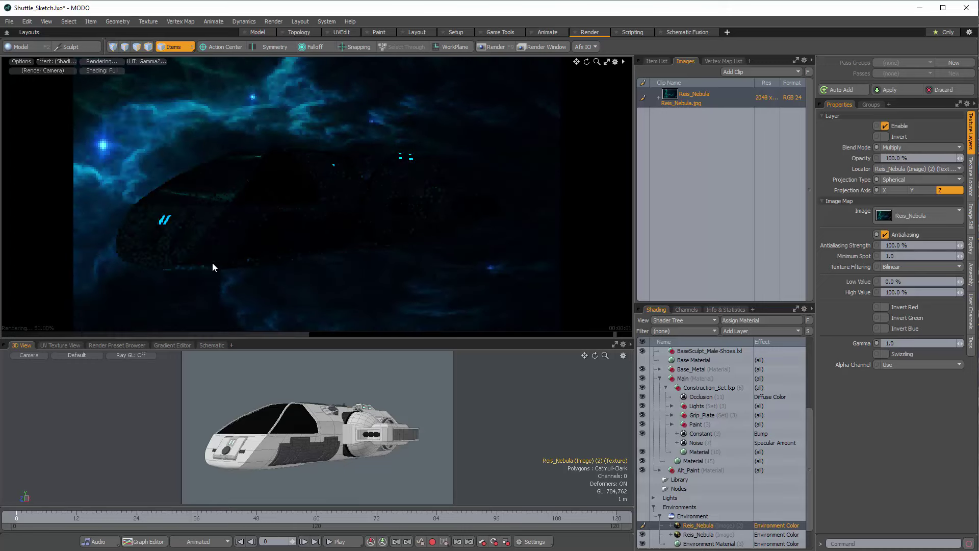
alt+drag(286, 262, 311, 225)
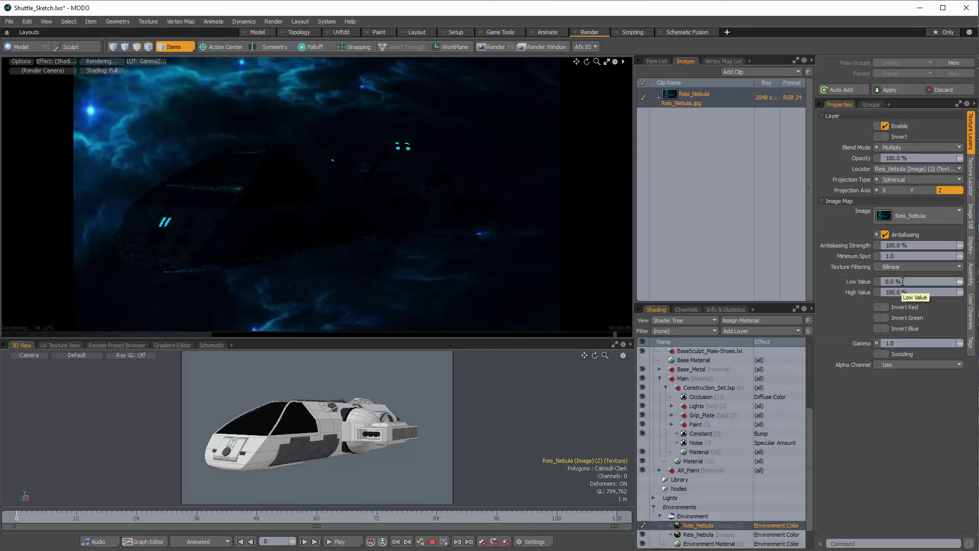
Step: Set the Multiply nebula layer's High Value to 1000%
alt+drag(327, 229, 152, 129)
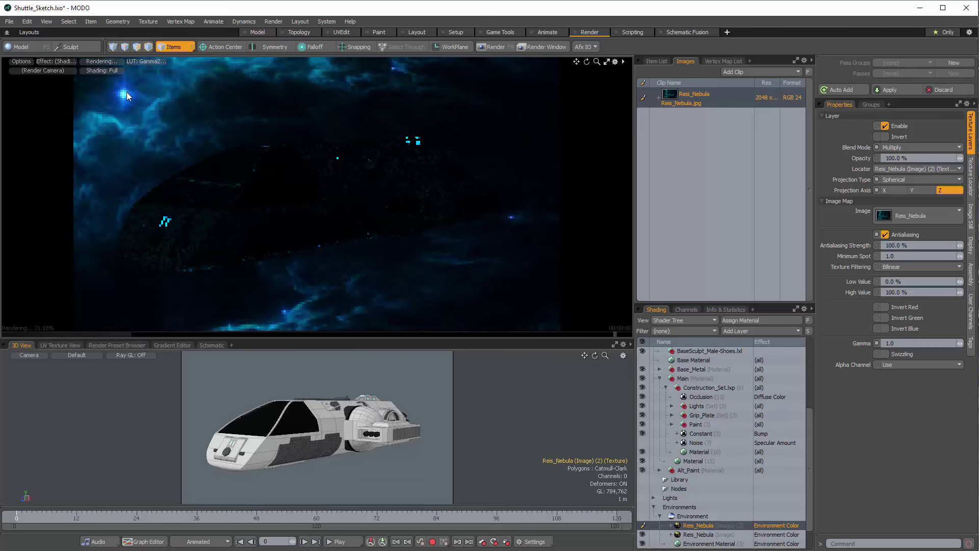
click(918, 292)
click(917, 292)
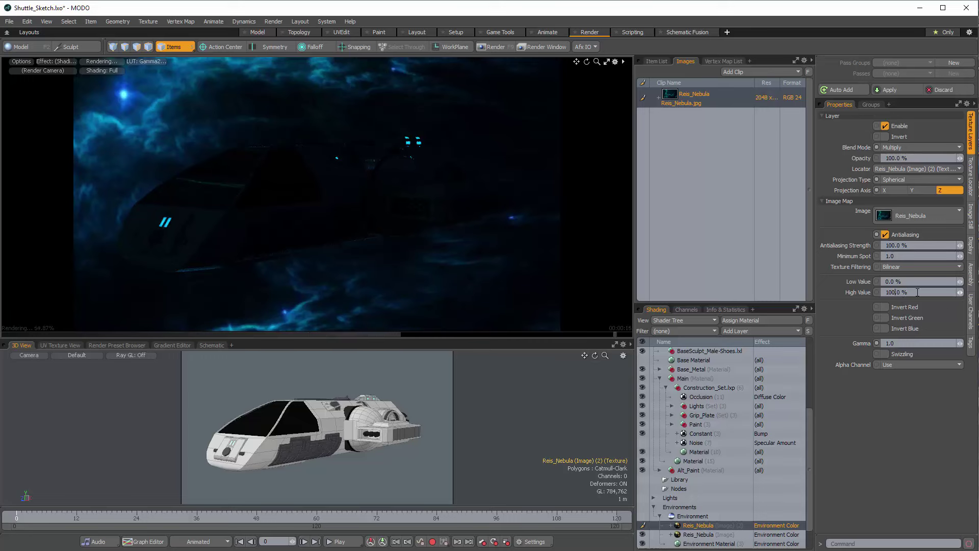
text(0)
key(Return)
click(901, 281)
text(10)
key(Tab)
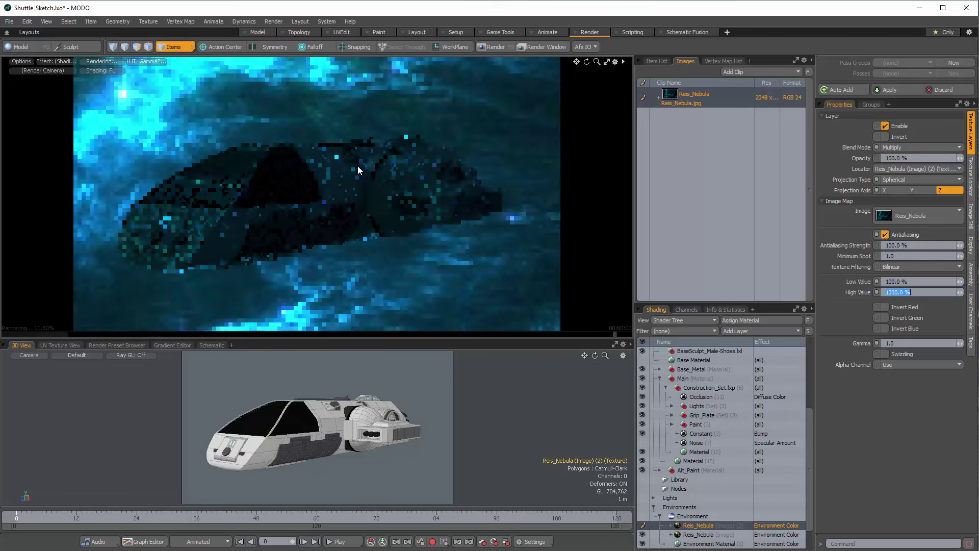
click(889, 295)
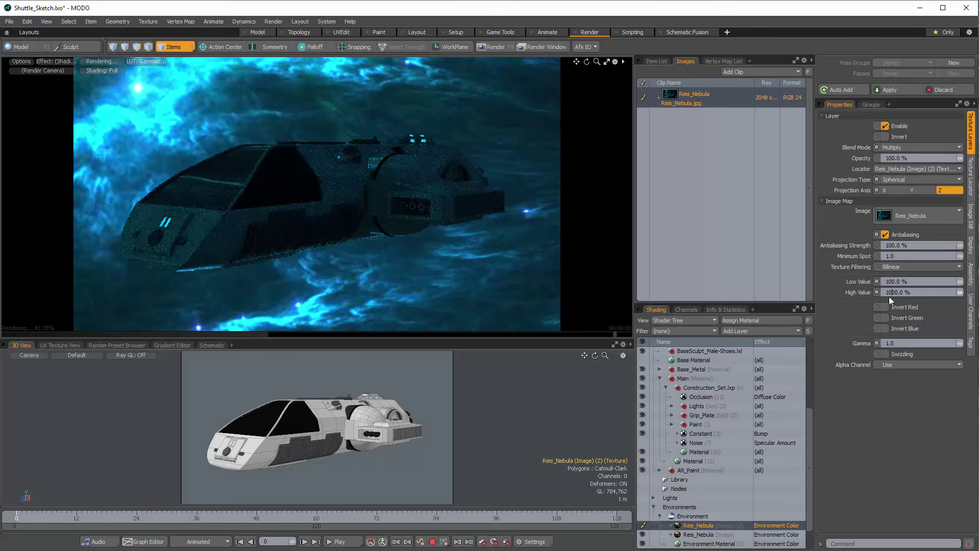
Step: Raise the Multiply nebula layer's High Value to 5000%
key(ctrl+a)
text(5000)
key(Tab)
alt+drag(464, 192, 237, 219)
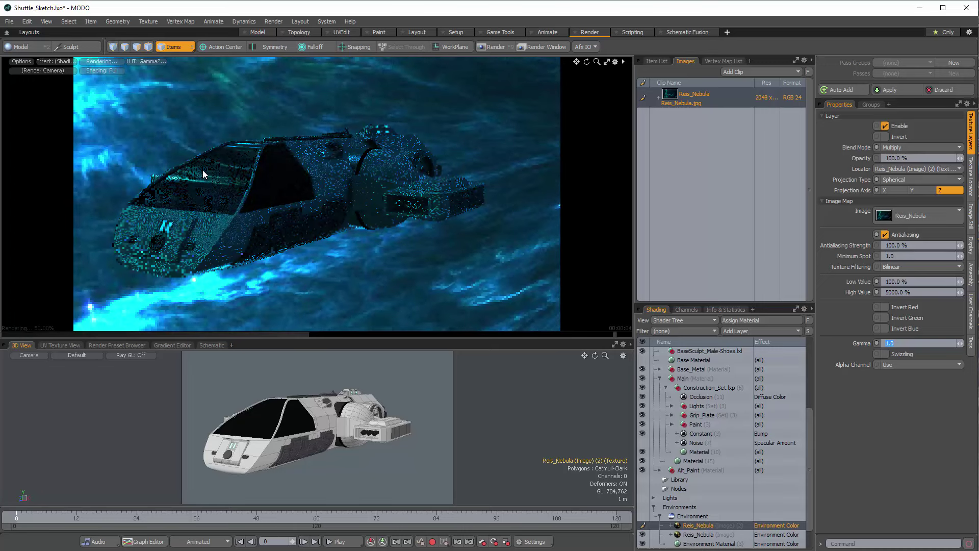
Step: Scroll down the Shader Tree to review the Environment groups and their Reis_Nebula layers
scroll(705, 522, down, 5)
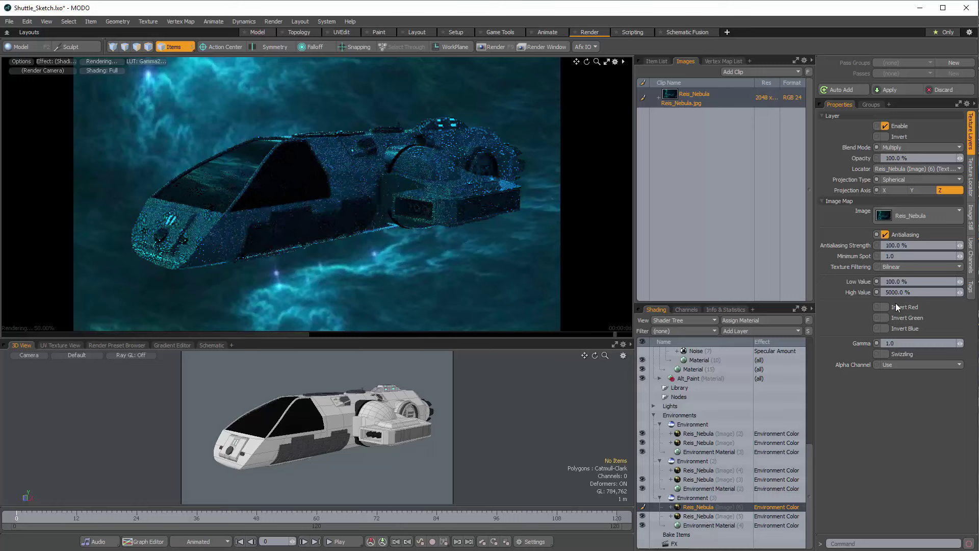
click(923, 281)
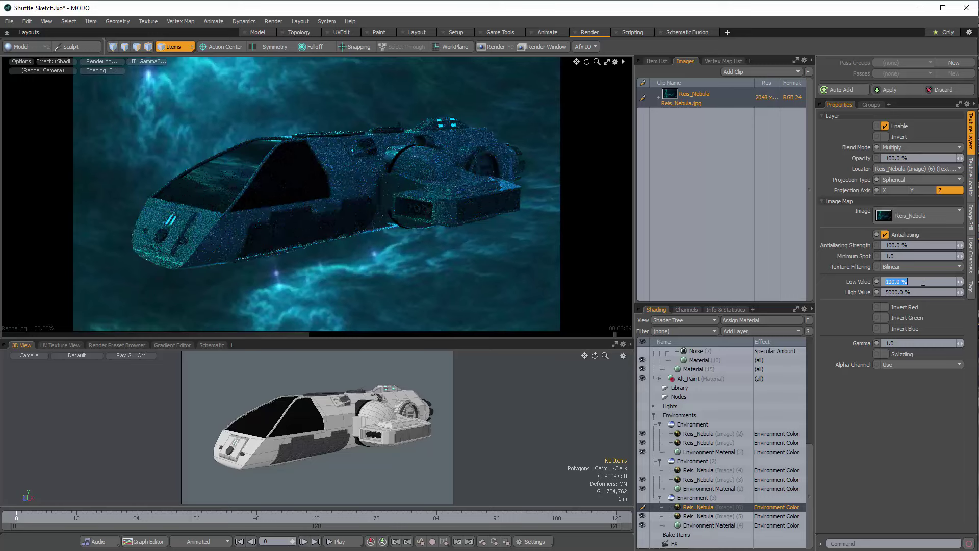
text(50)
key(Tab)
text(1000)
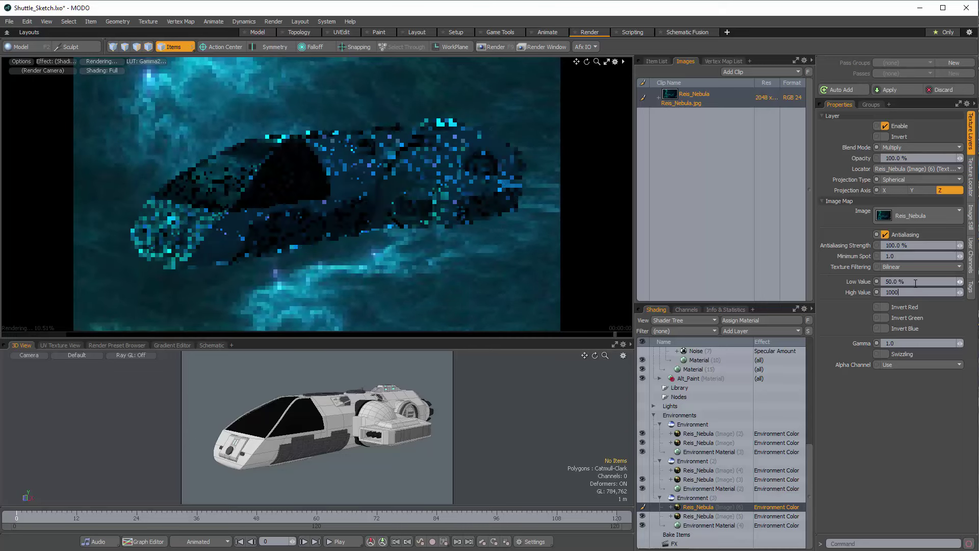
key(Tab)
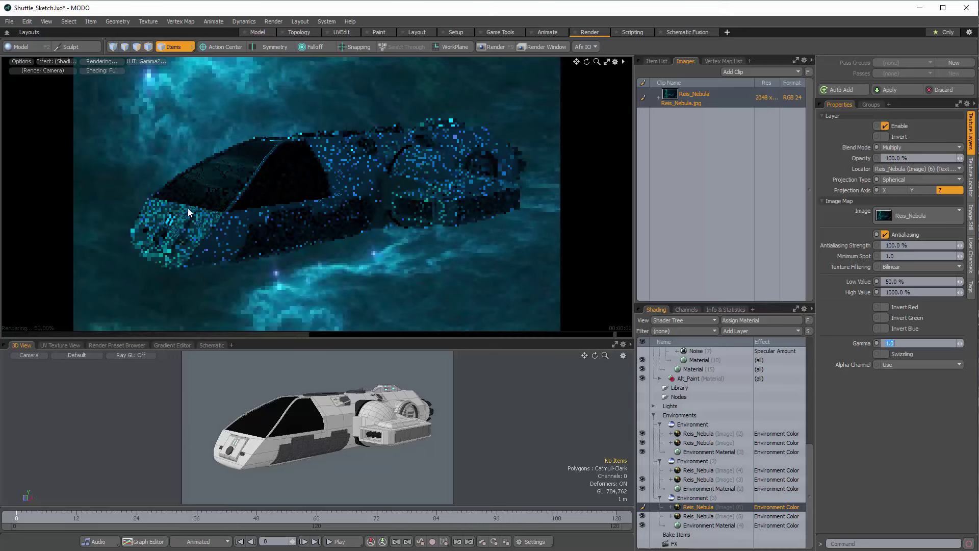
Step: Orbit the render camera to a new angle and select the first Environment item
alt+drag(375, 191, 357, 169)
click(693, 424)
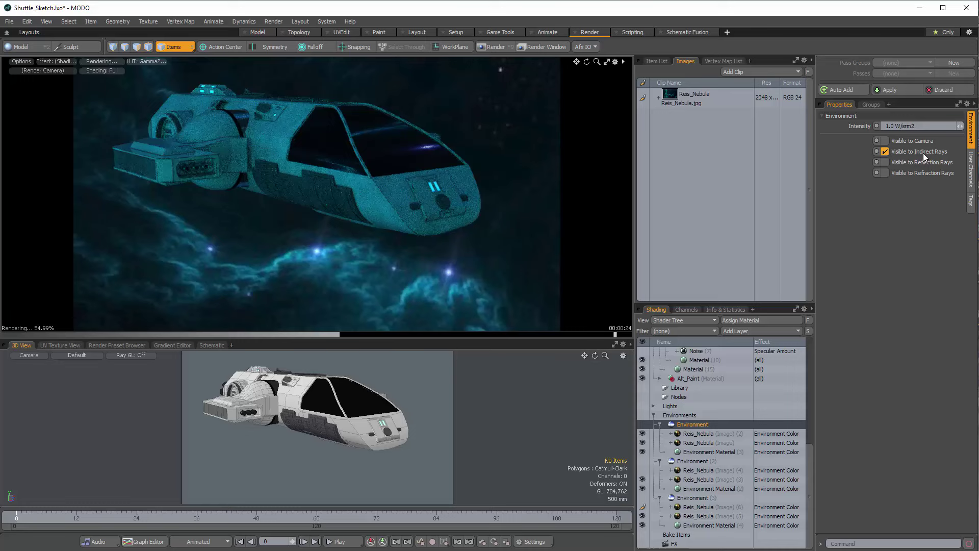
click(711, 434)
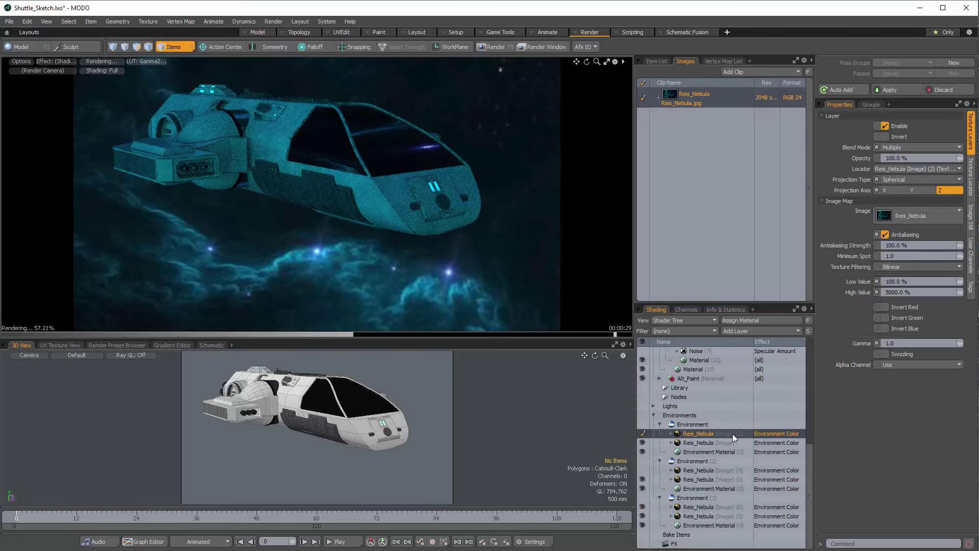
Step: Set the first Reis_Nebula layer's effect to Driver A and its blend mode to Normal
click(776, 434)
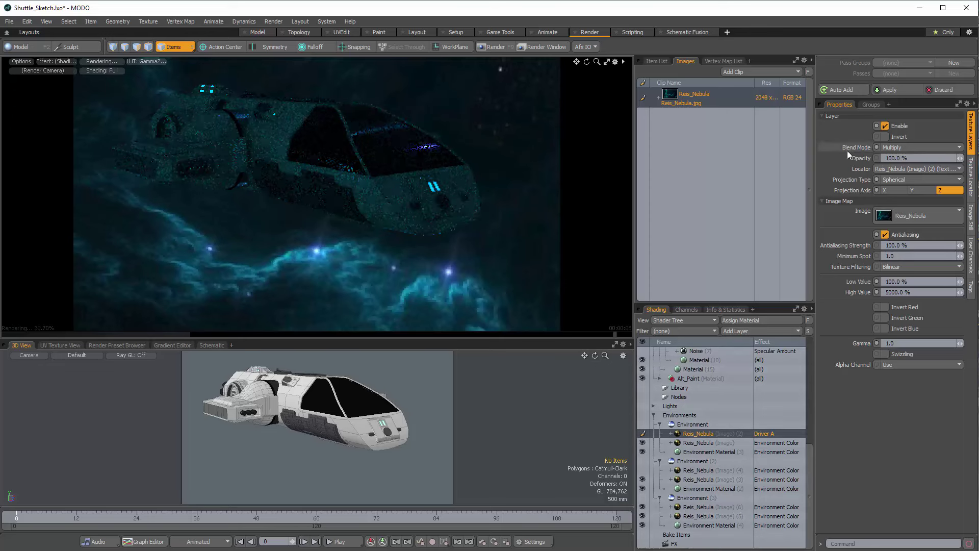
click(897, 148)
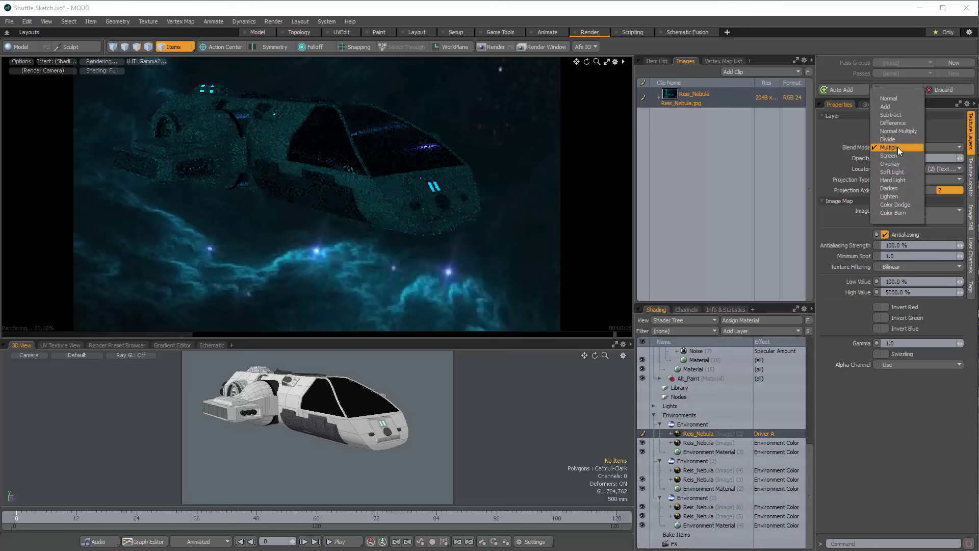
click(888, 98)
click(923, 282)
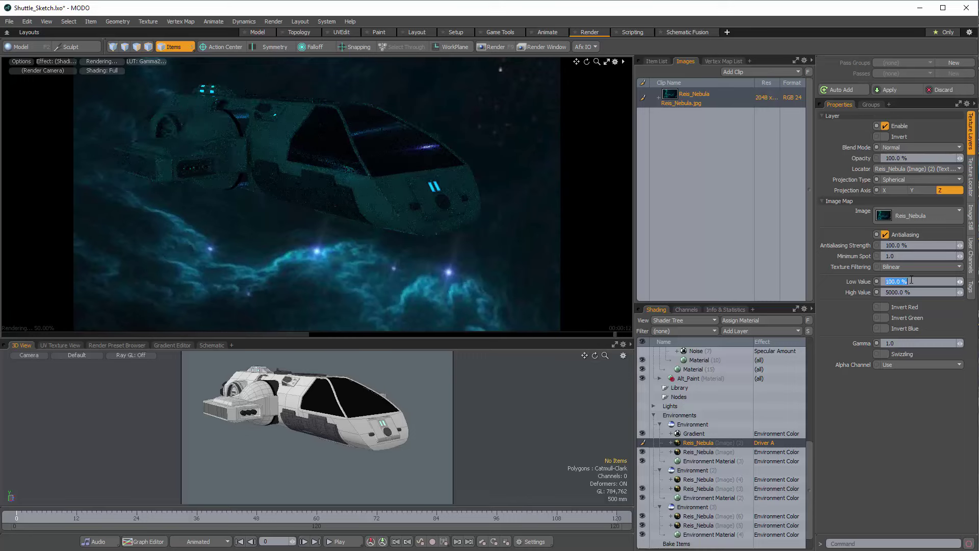
Step: Select the Gradient layer to show its Multiply blend and Driver A input settings
click(693, 433)
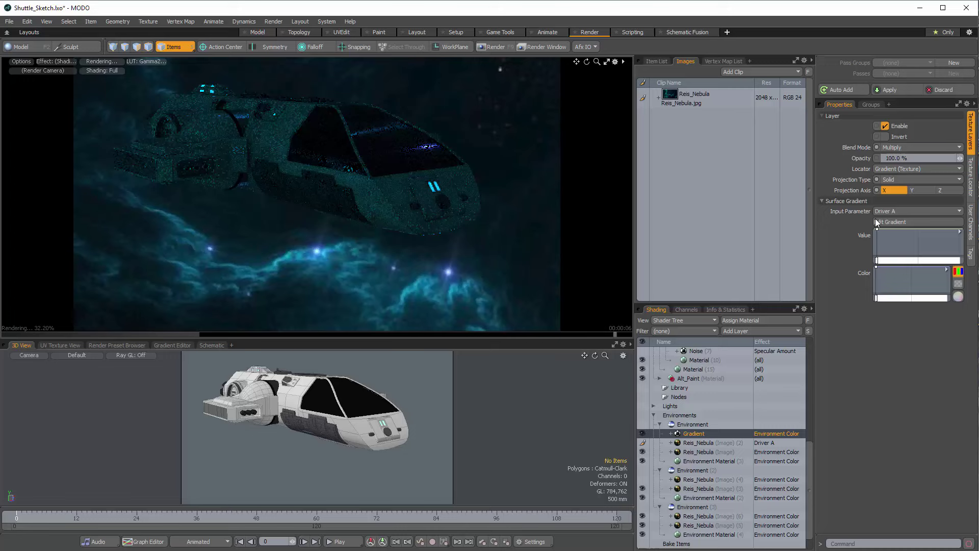
click(906, 221)
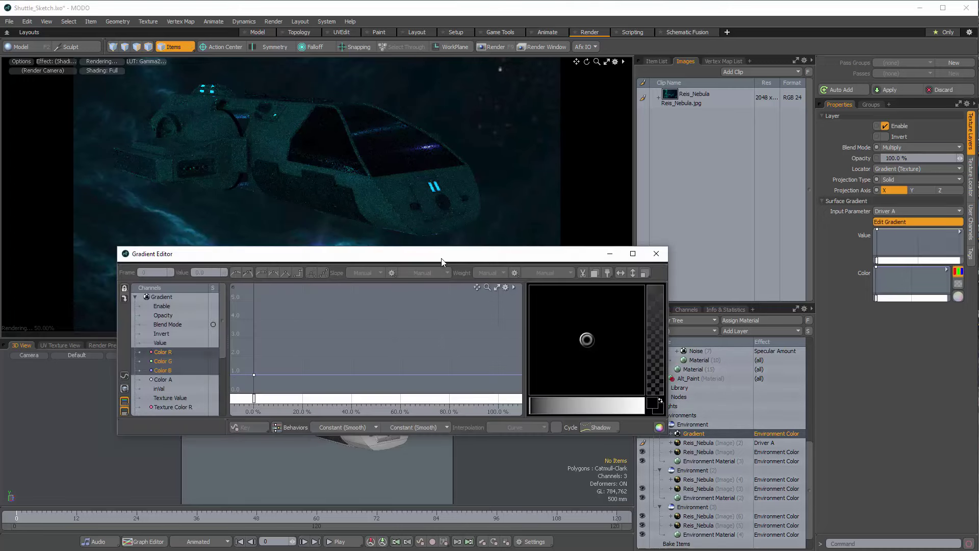
drag(449, 258, 755, 283)
click(564, 426)
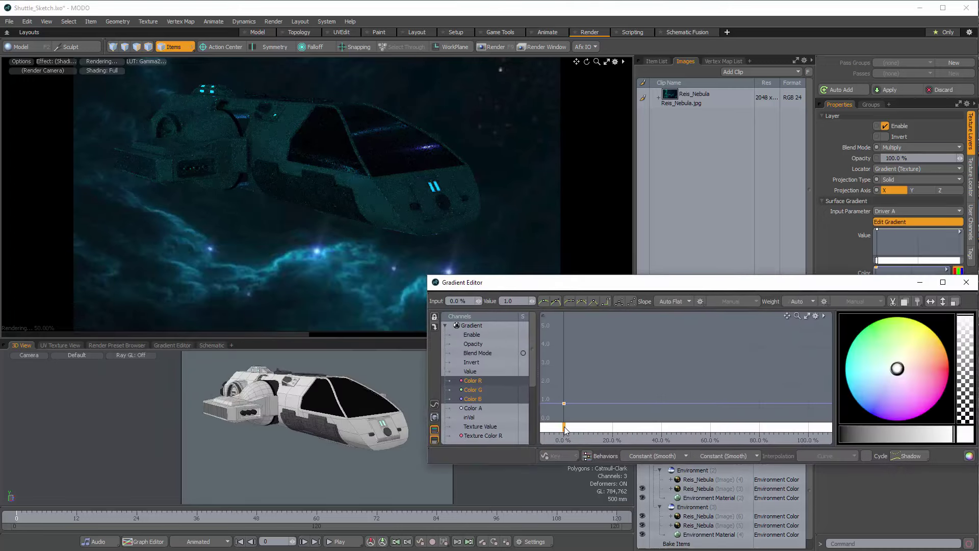
Step: Add a gradient key at 100% input and set its value to 50
click(807, 427)
drag(704, 289, 655, 309)
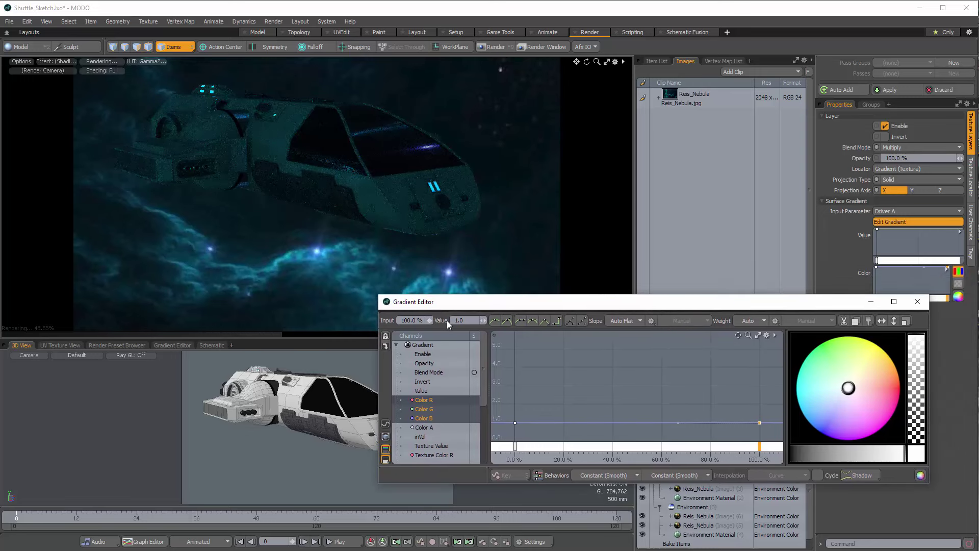
click(461, 320)
text(50)
Step: Confirm 70 as the value of the gradient's 100% key
key(Return)
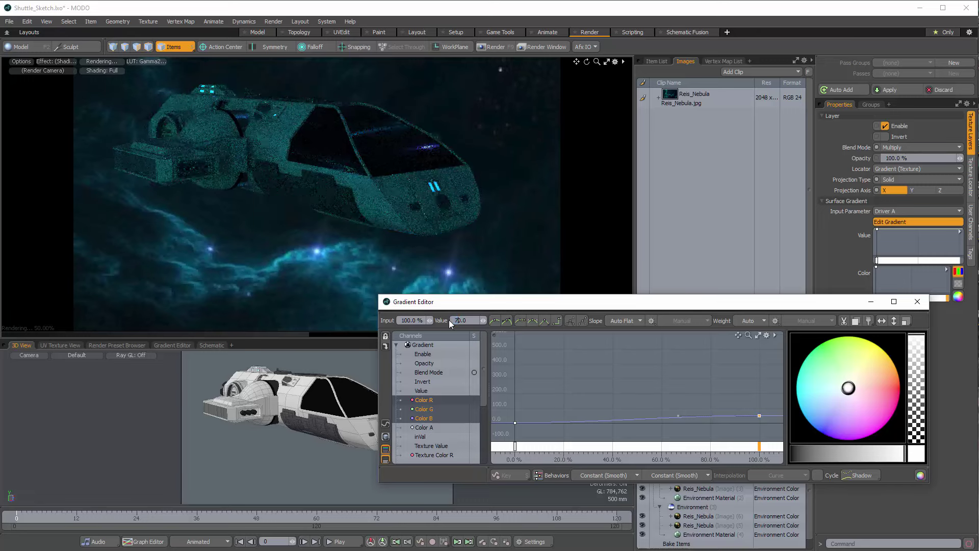
text(7)
key(Return)
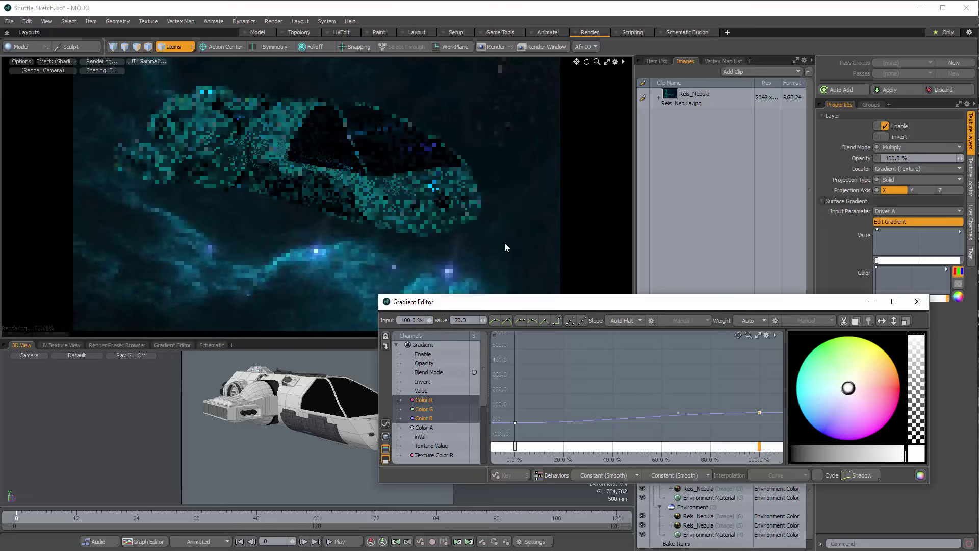
click(612, 380)
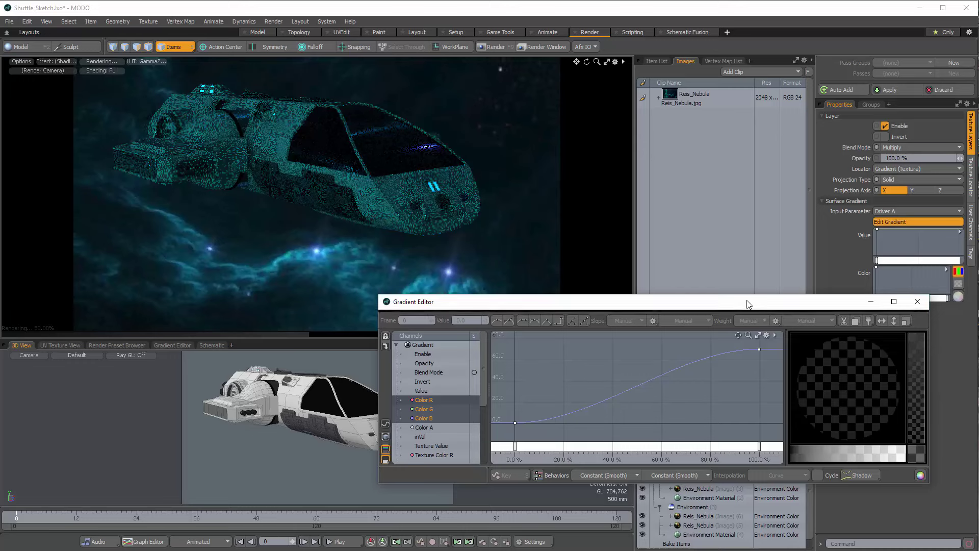
drag(743, 301, 529, 304)
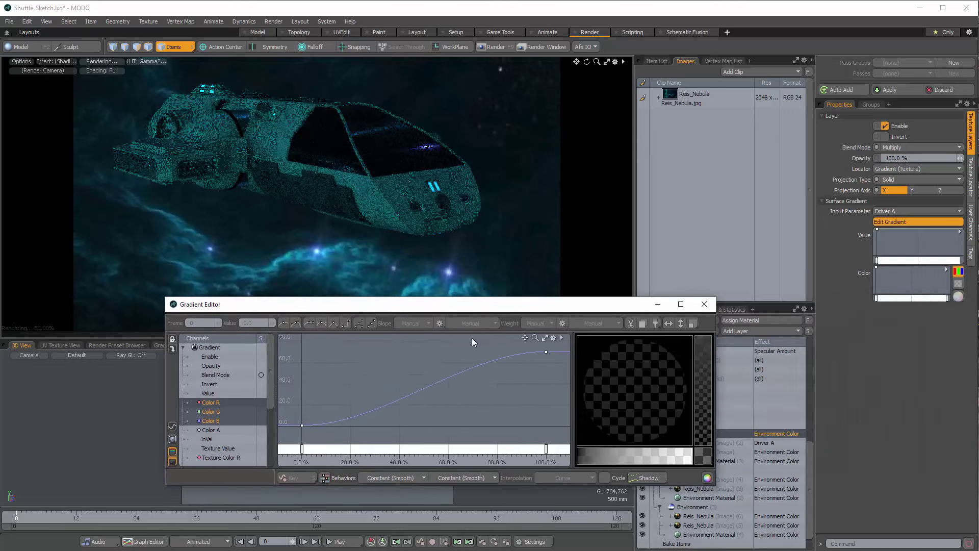
click(546, 352)
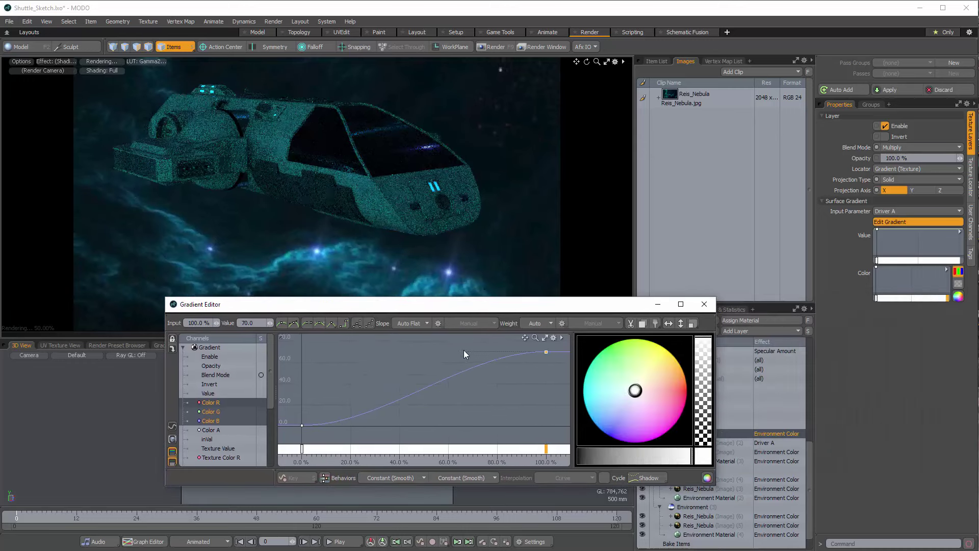
Step: Bend the curve at the 100% and 0% key tangents, steepening its start, then close the Gradient Editor
drag(464, 351, 479, 390)
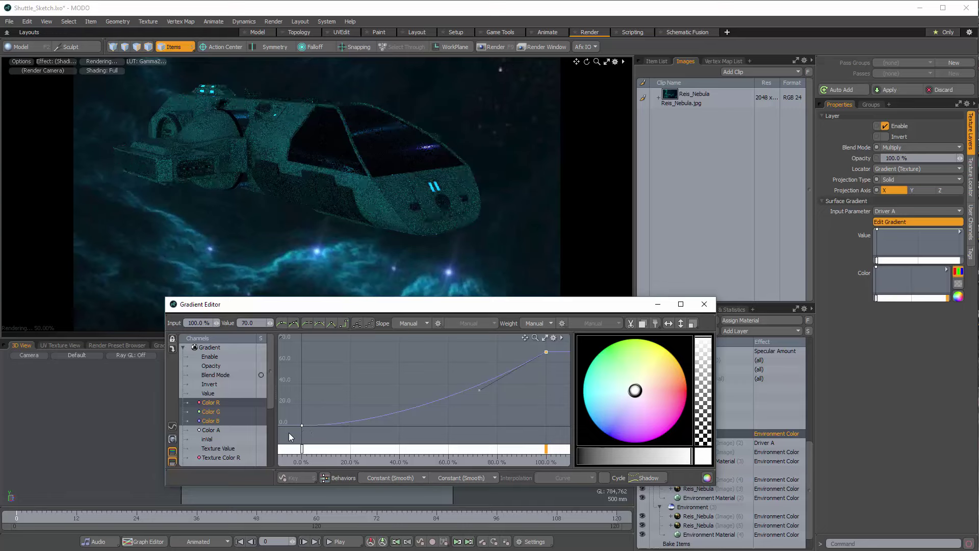
drag(297, 433, 332, 398)
drag(384, 425, 382, 411)
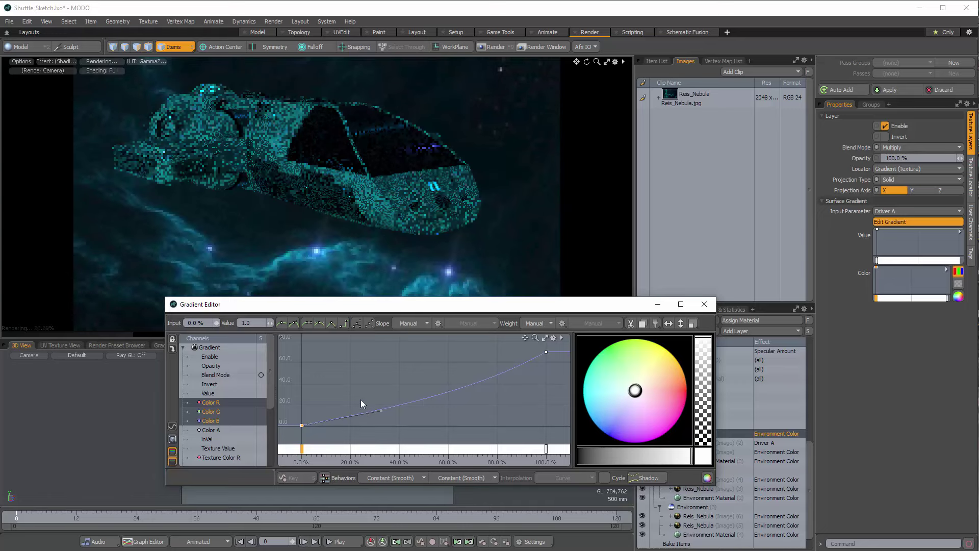
click(381, 411)
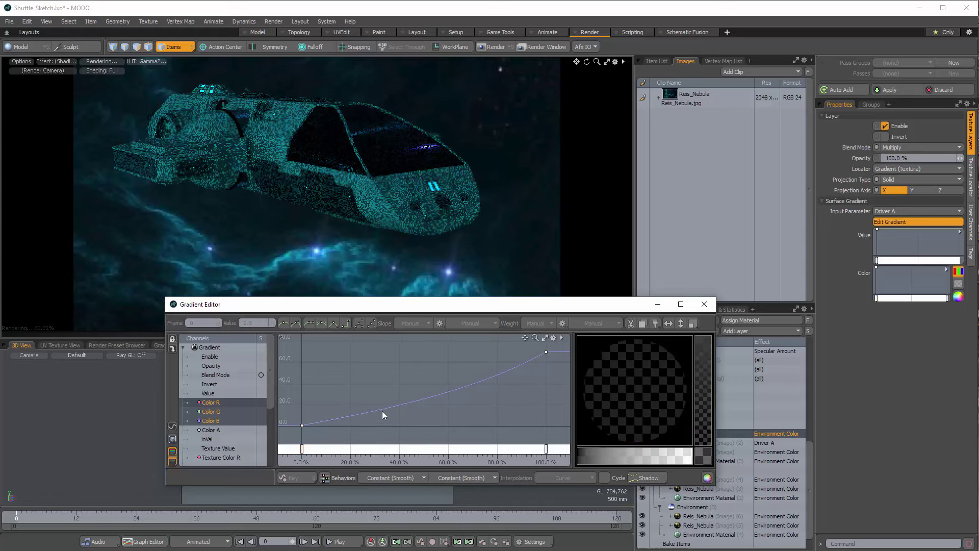
drag(298, 412, 318, 439)
click(390, 419)
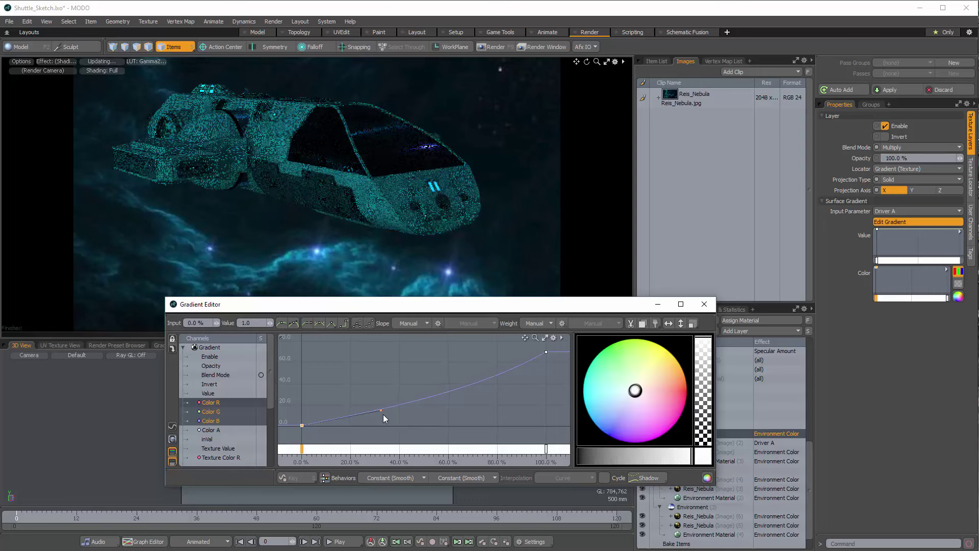
drag(383, 417, 383, 418)
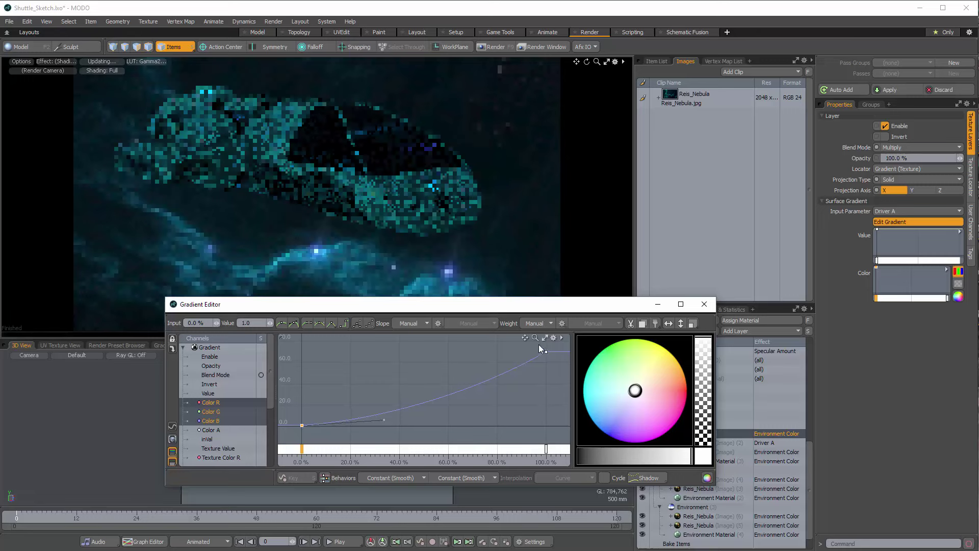
click(550, 363)
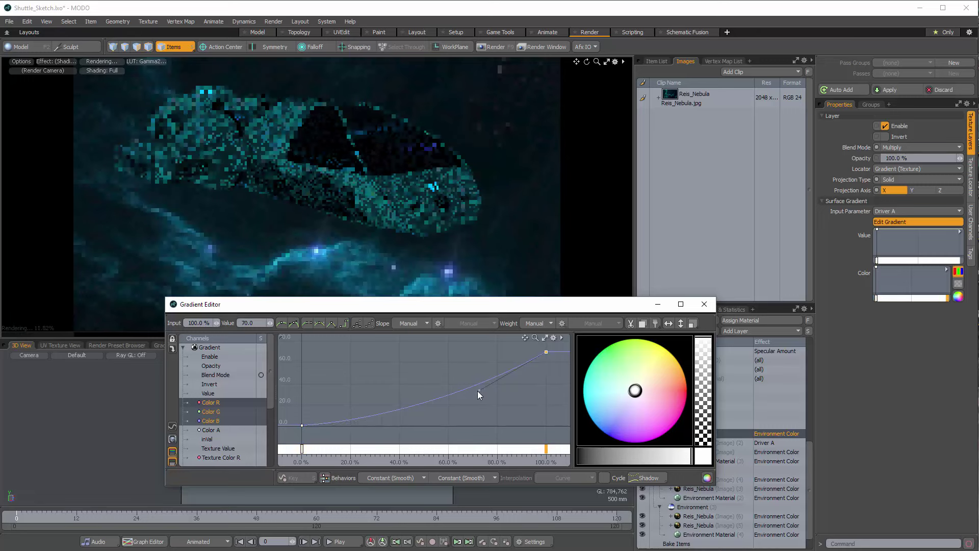
drag(476, 391, 506, 346)
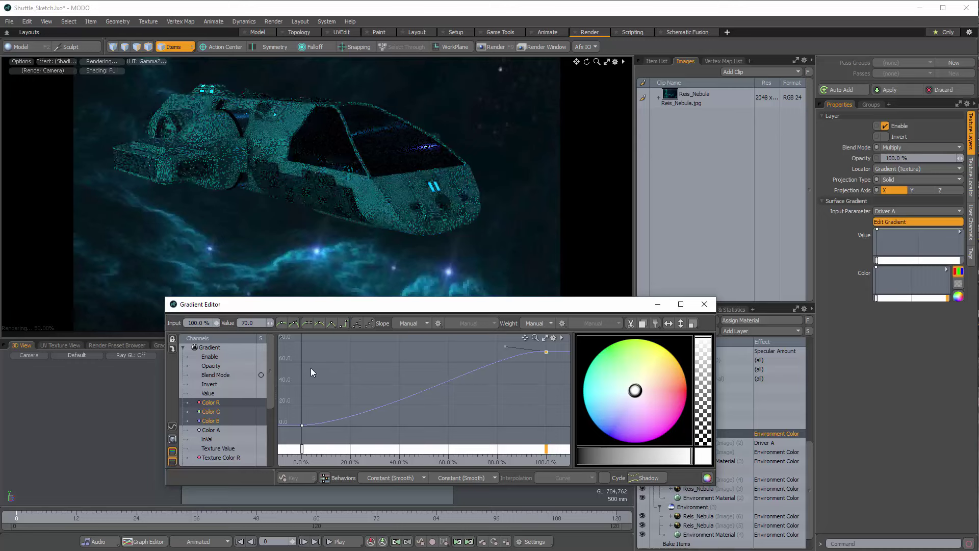
click(704, 304)
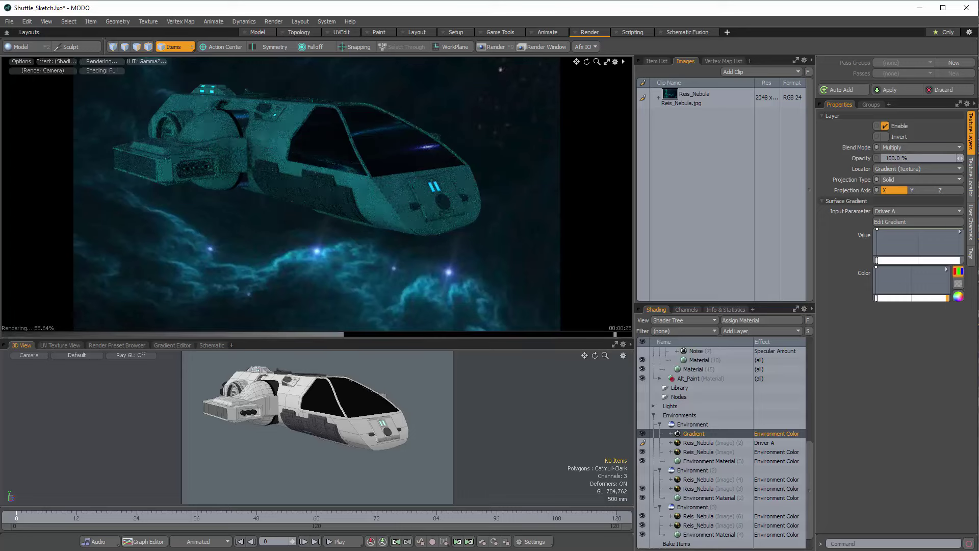
key(alt+Tab)
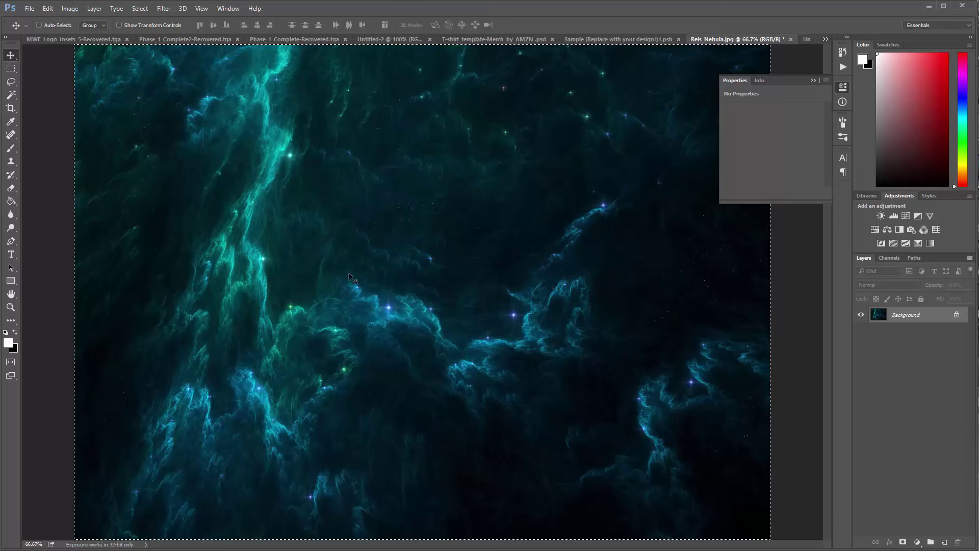
click(888, 258)
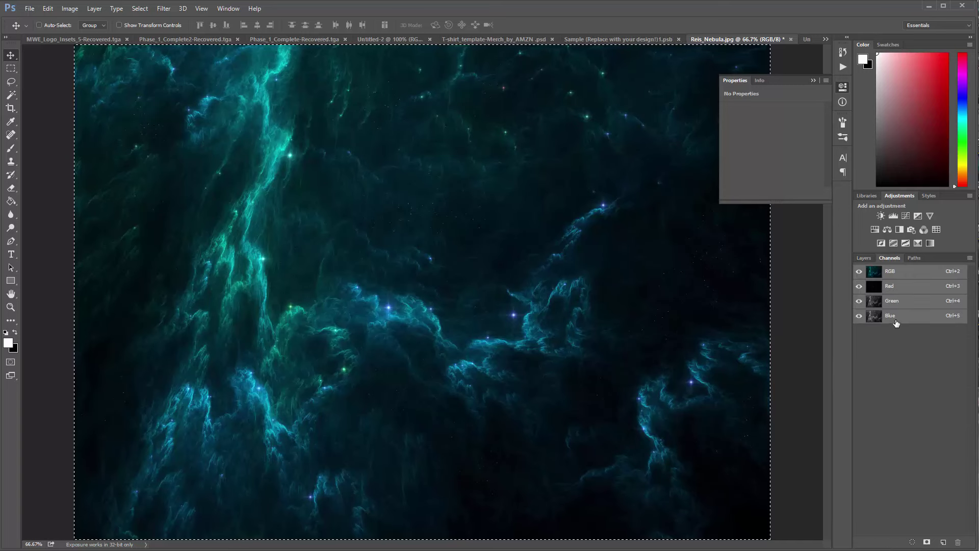
Step: Compare the nebula's Blue, Green and RGB channels, then show the Red channel alone
click(896, 322)
click(897, 303)
click(897, 319)
click(896, 304)
click(890, 319)
click(899, 305)
click(901, 316)
click(900, 273)
click(894, 291)
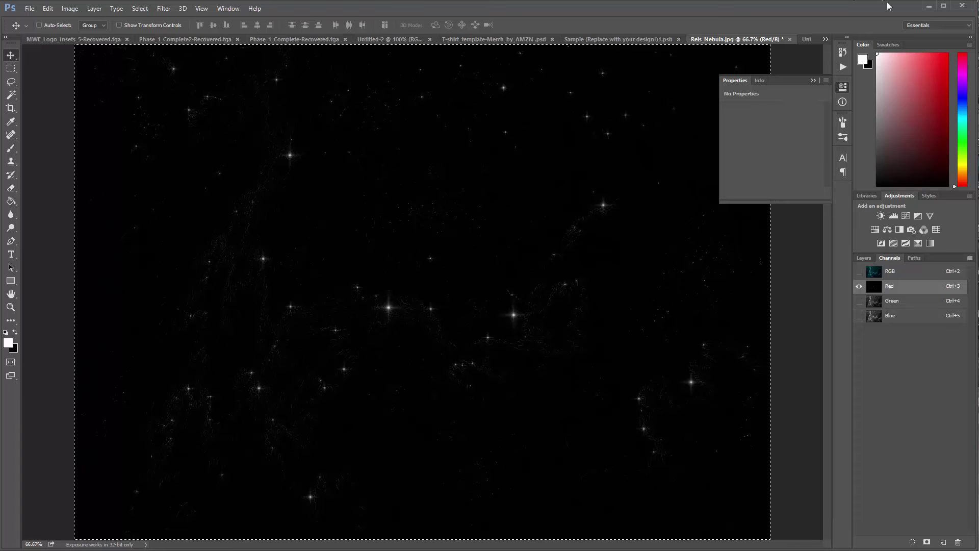
click(927, 7)
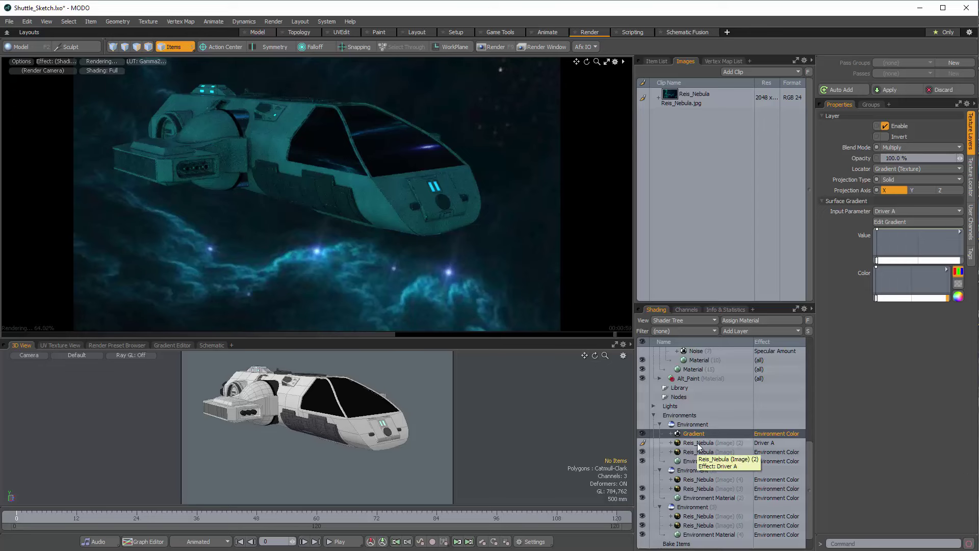
click(920, 221)
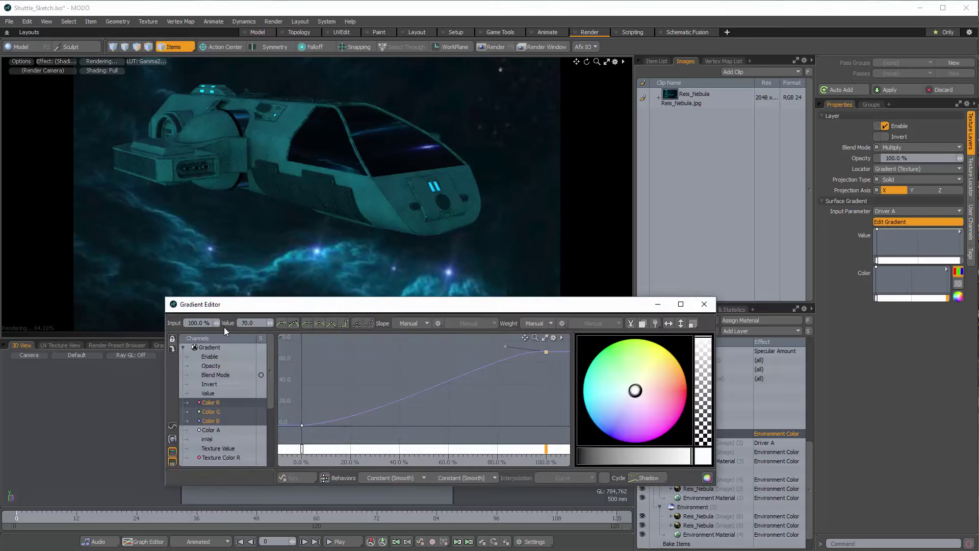
text(40)
key(Return)
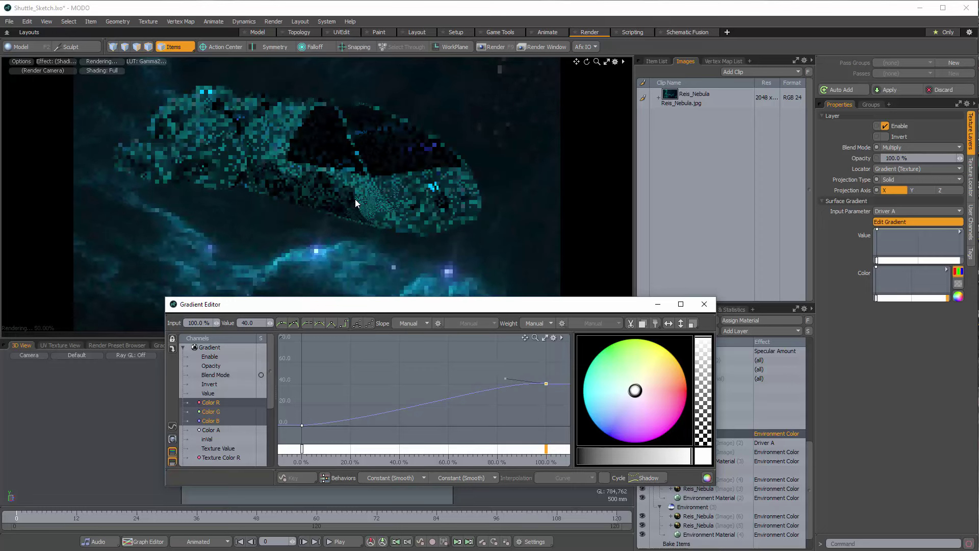
Step: Select the gradient curve's first key at 0%
drag(292, 414, 311, 434)
drag(385, 421, 385, 424)
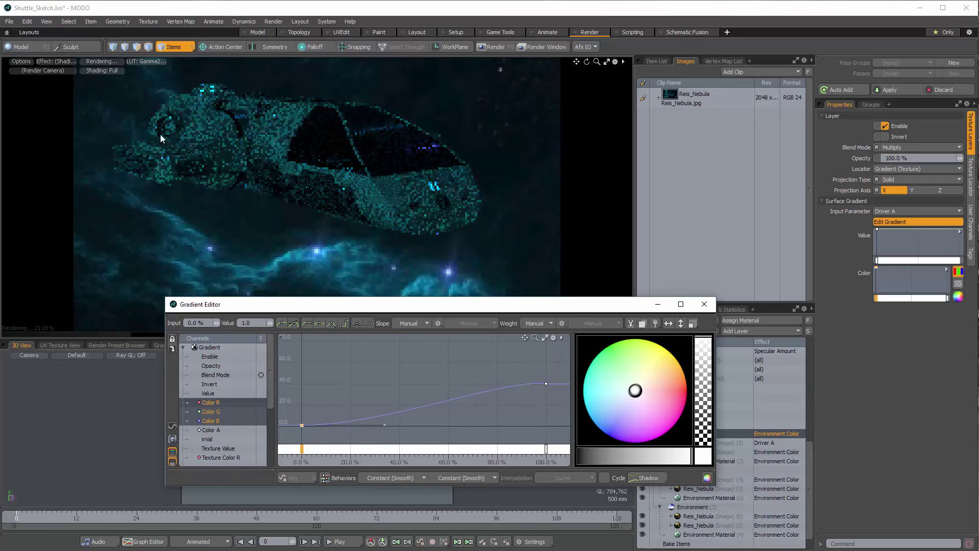
click(704, 304)
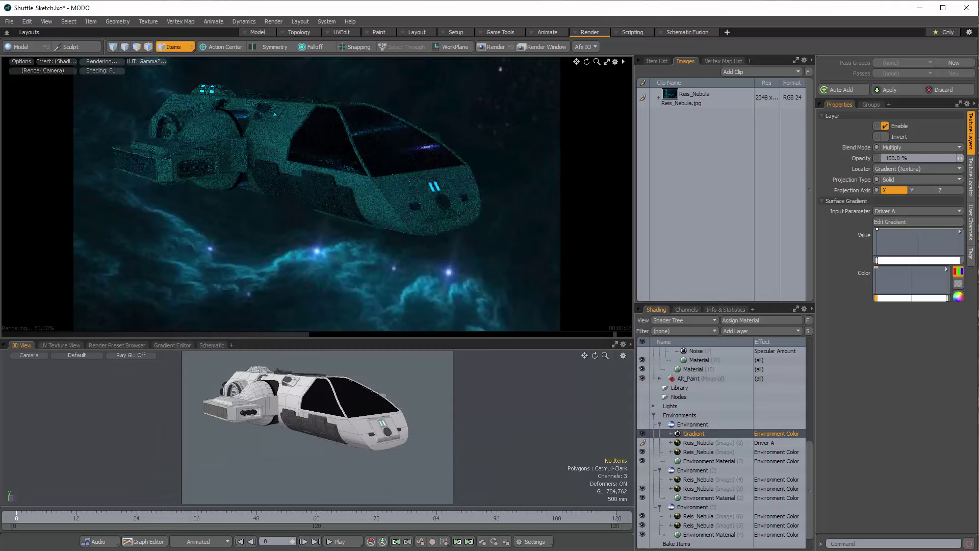
drag(693, 434, 696, 432)
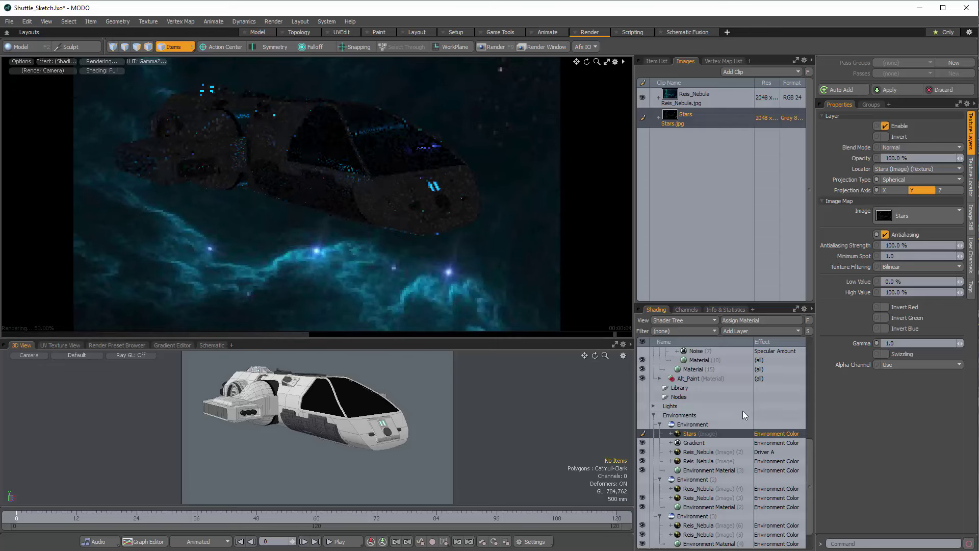
click(911, 147)
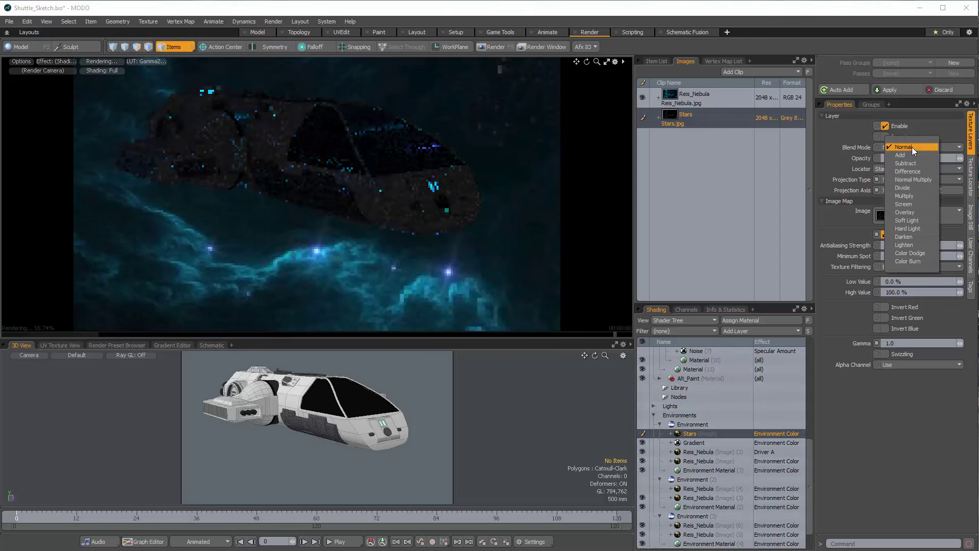
click(915, 196)
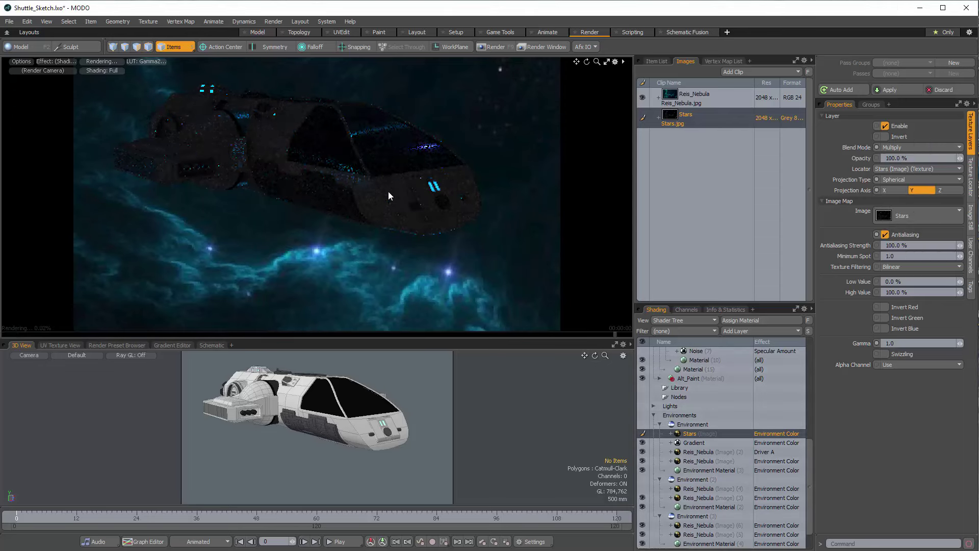
click(918, 282)
text(100)
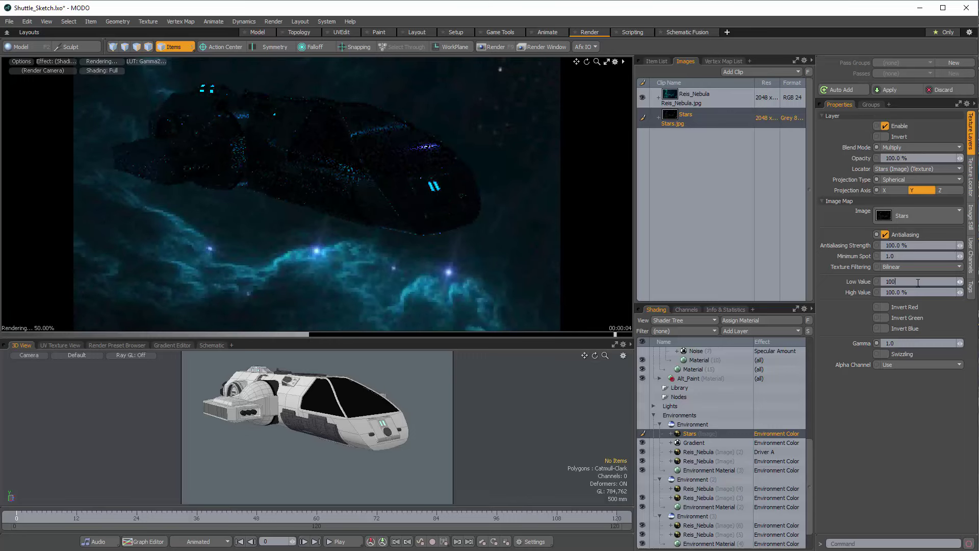
Step: Set the Stars layer's Low Value to 100% and High Value to 10000%
key(Tab)
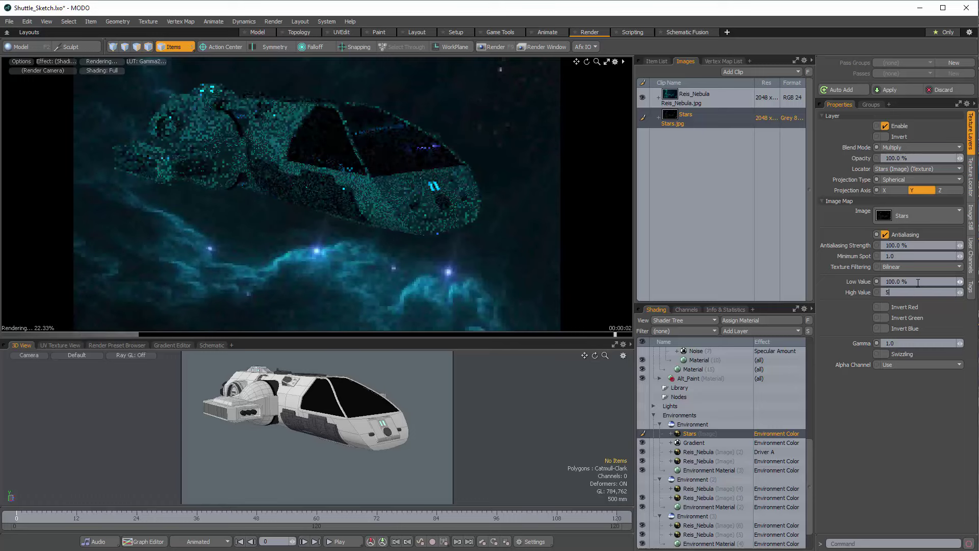
text(5000)
key(Tab)
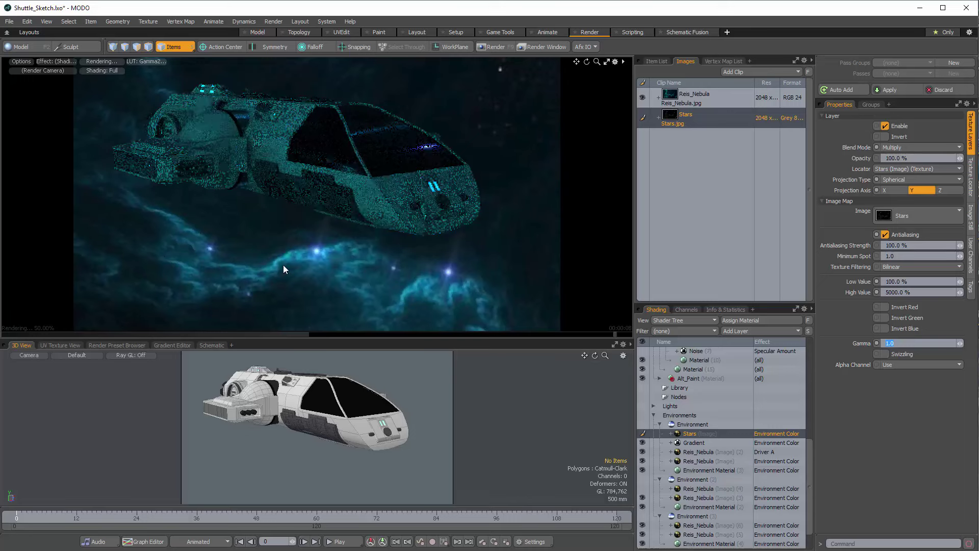
click(885, 292)
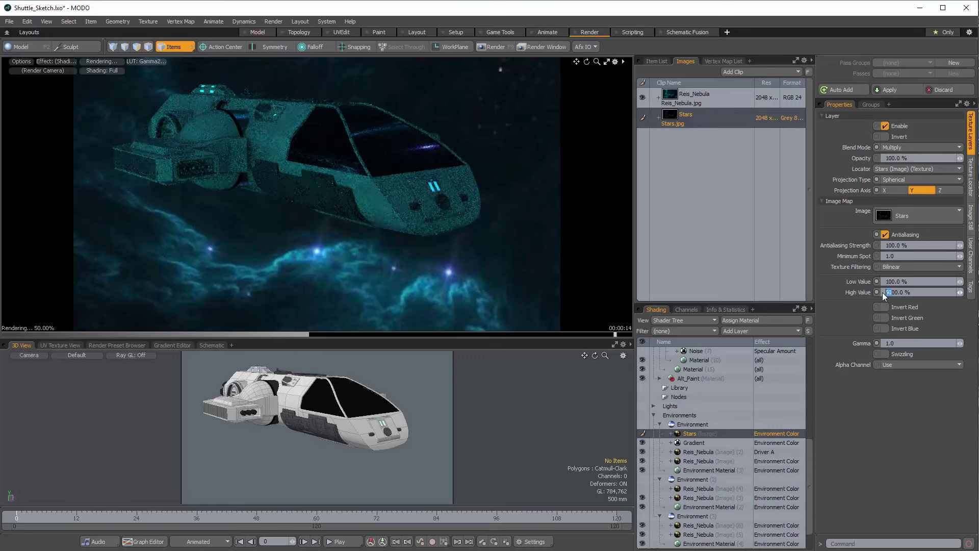
text(10)
key(Tab)
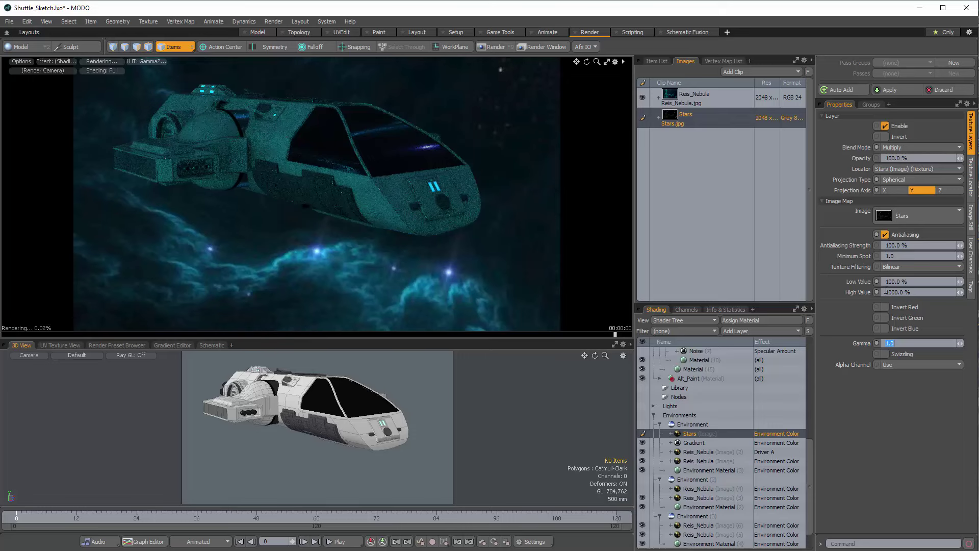
click(892, 293)
text(0)
key(Tab)
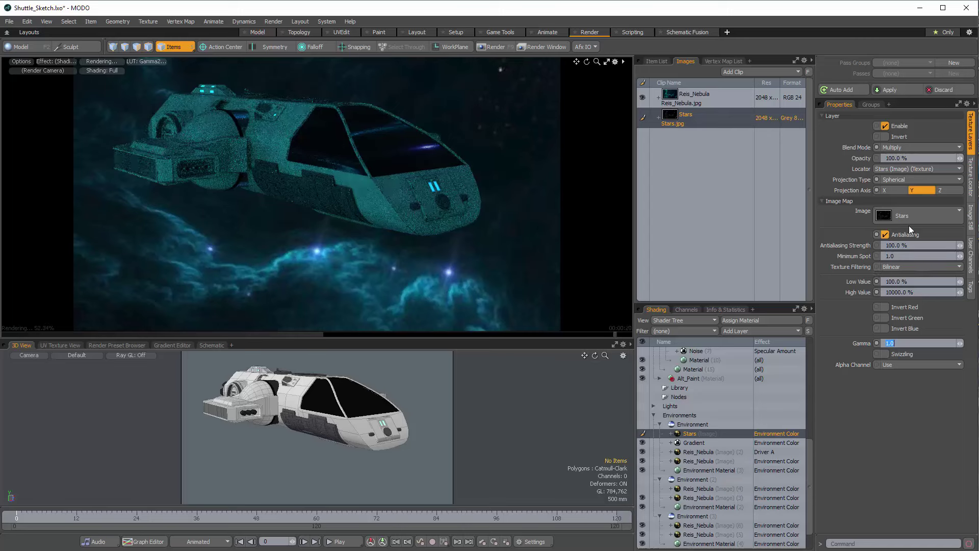
Step: Set the Stars layer's Minimum Spot to 10.0
click(902, 256)
text(10)
key(Tab)
Step: Orbit the render camera to view the shuttle's other side against the nebula
alt+drag(348, 130, 337, 182)
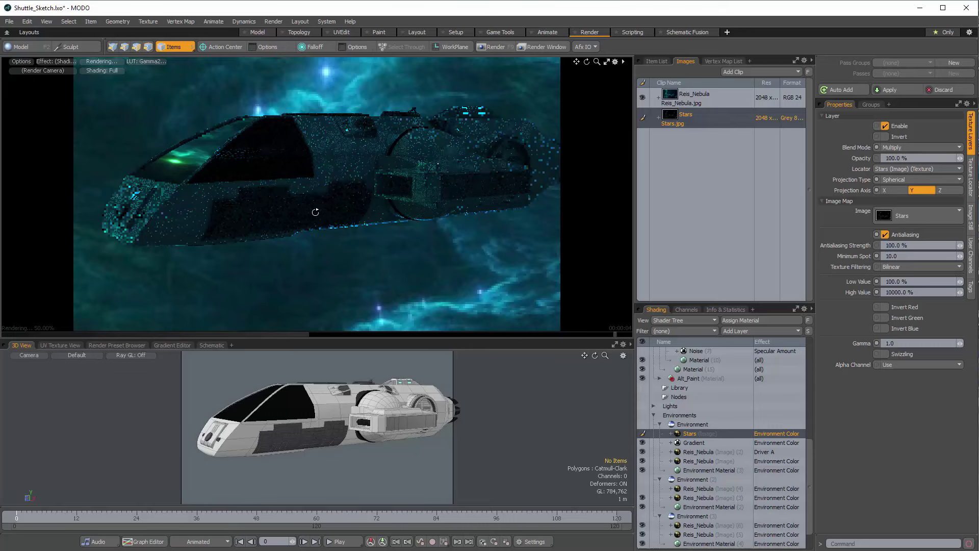
mouse_move(316, 215)
alt+mouse_down()
mouse_move(327, 216)
mouse_move(311, 217)
alt+mouse_up()
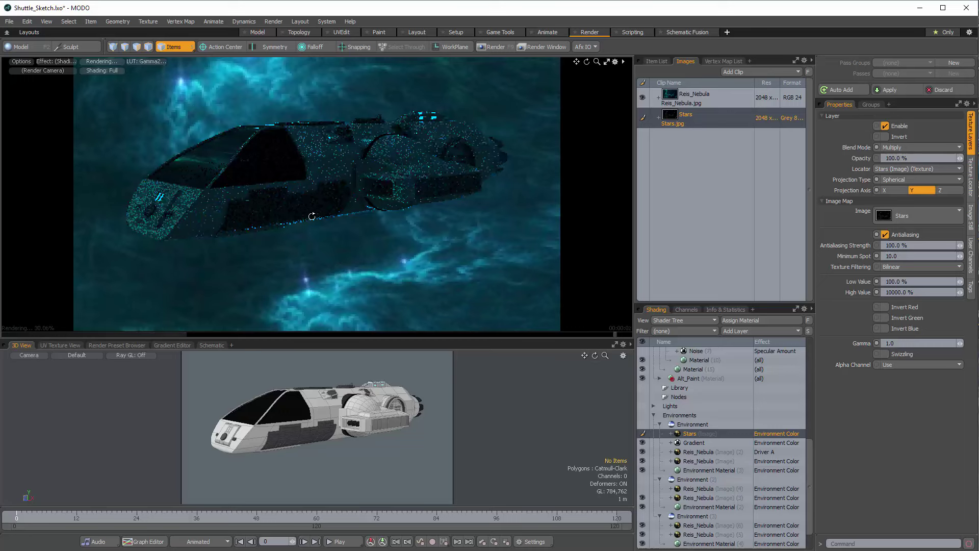